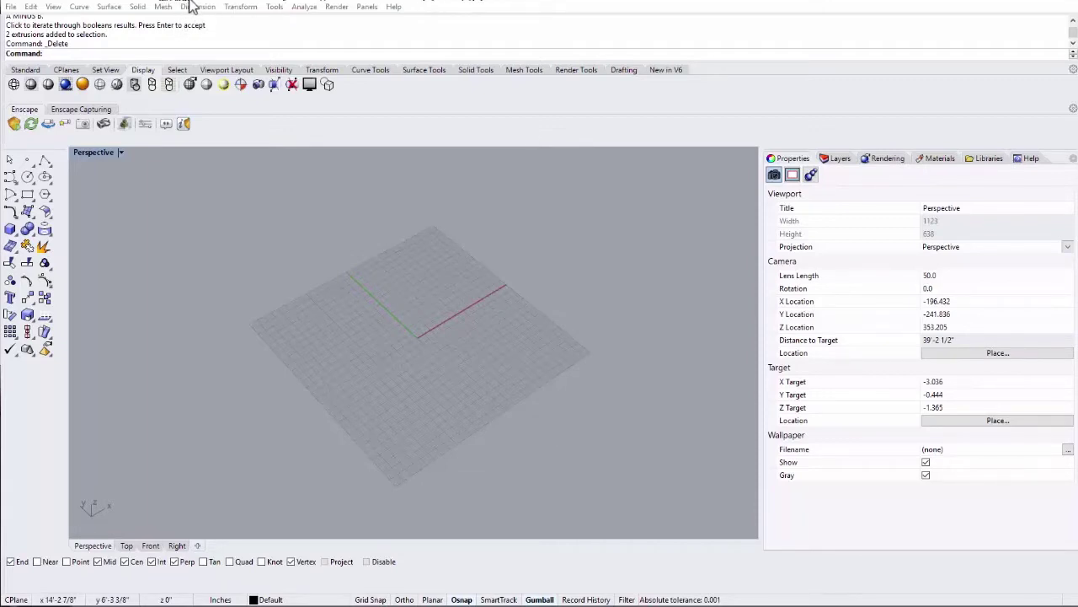
Draw the first tall box with Box Corner to Corner, Height on the grid
{"action": "left_click", "coordinate": [137, 7]}
{"action": "mouse_move", "coordinate": [160, 20]}
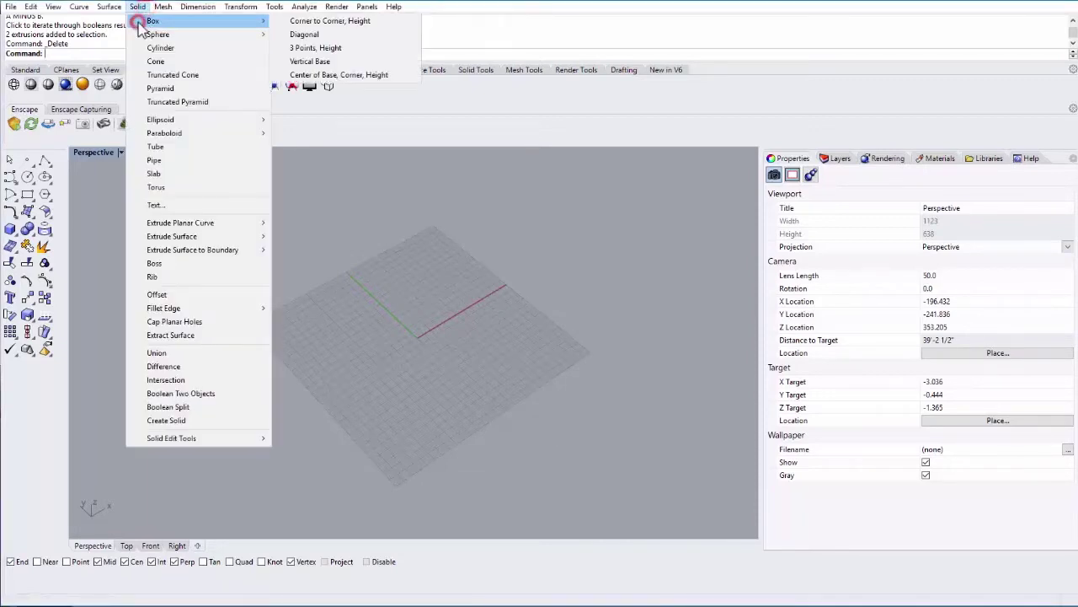
{"action": "left_click", "coordinate": [300, 26]}
{"action": "left_click", "coordinate": [435, 291]}
{"action": "left_click", "coordinate": [404, 377]}
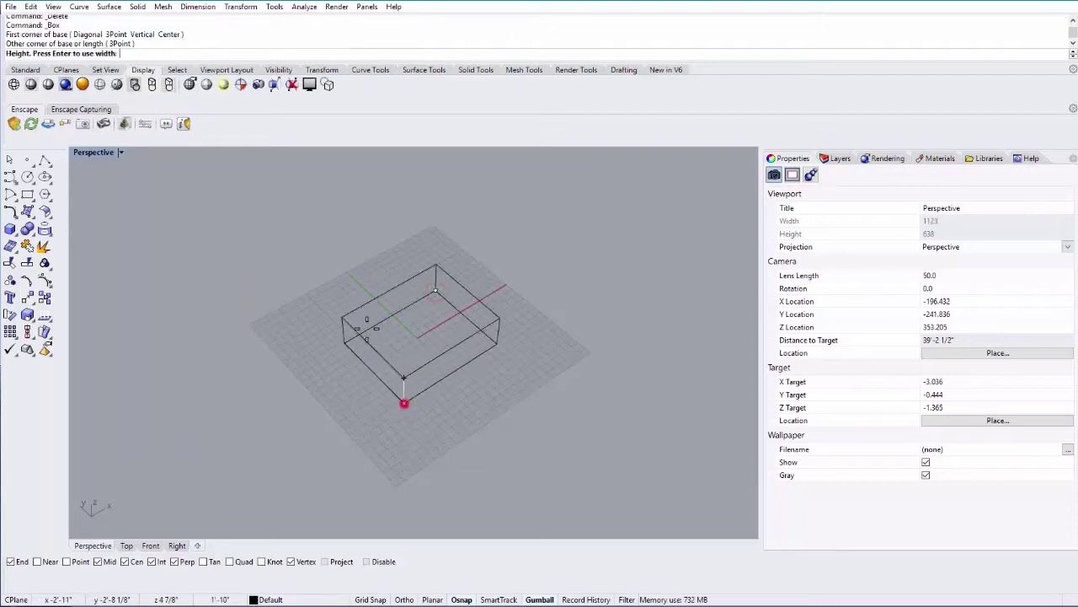
{"action": "left_click", "coordinate": [362, 306]}
Draw a second and a third tall box next to the first
{"action": "right_click", "coordinate": [363, 306]}
{"action": "left_click", "coordinate": [319, 317]}
{"action": "left_click", "coordinate": [314, 417]}
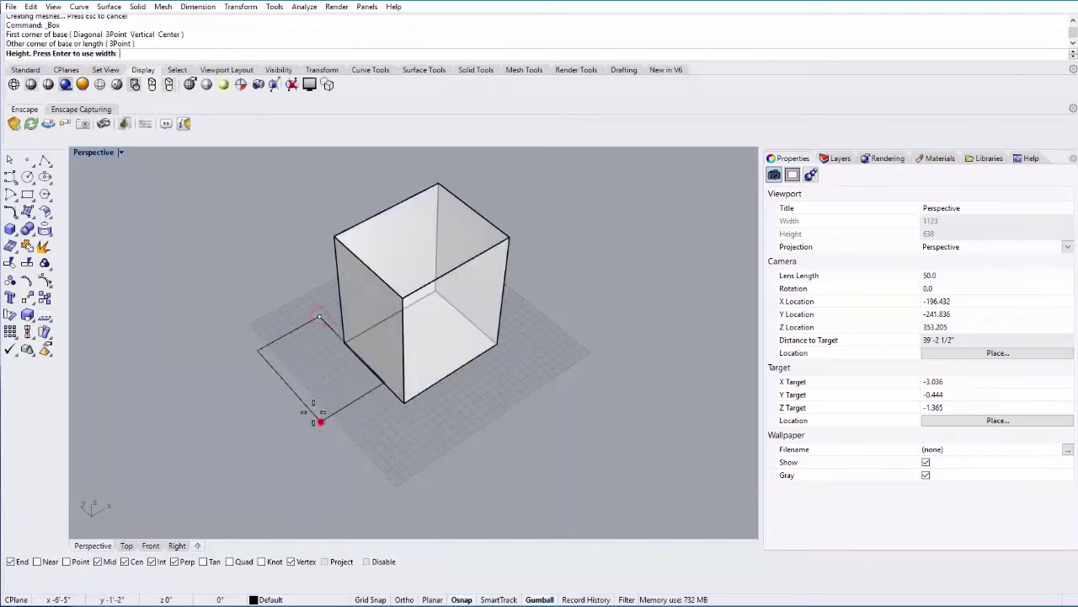
{"action": "left_click", "coordinate": [282, 353]}
{"action": "right_click", "coordinate": [428, 354]}
{"action": "left_click", "coordinate": [473, 362]}
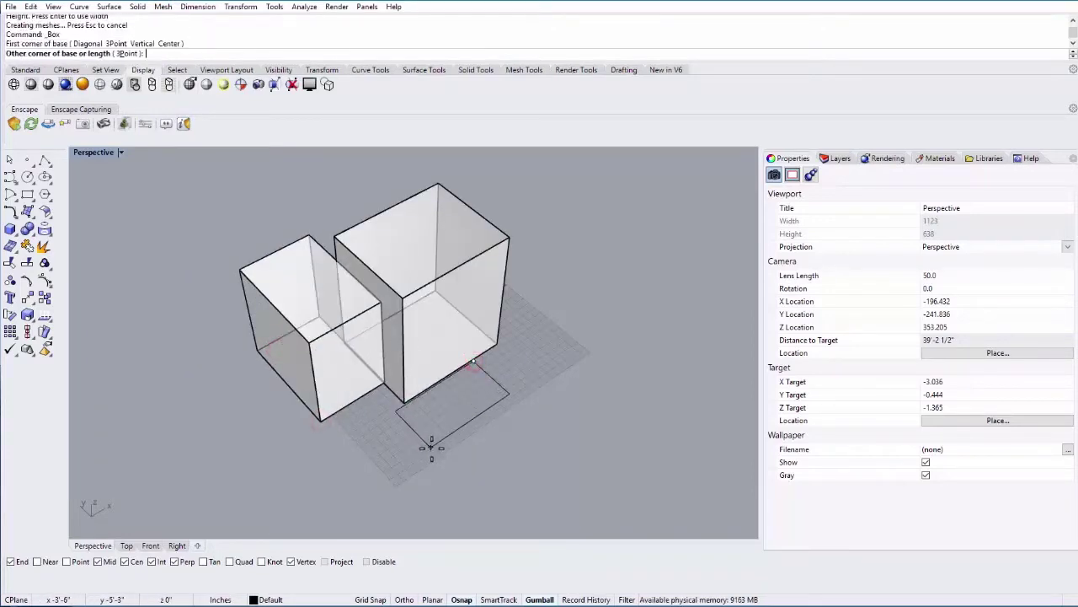
{"action": "left_click", "coordinate": [440, 426]}
{"action": "left_click", "coordinate": [423, 269]}
Select the left box and drag it right toward the other boxes
{"action": "right_click_drag", "start_coordinate": [399, 402], "coordinate": [367, 379]}
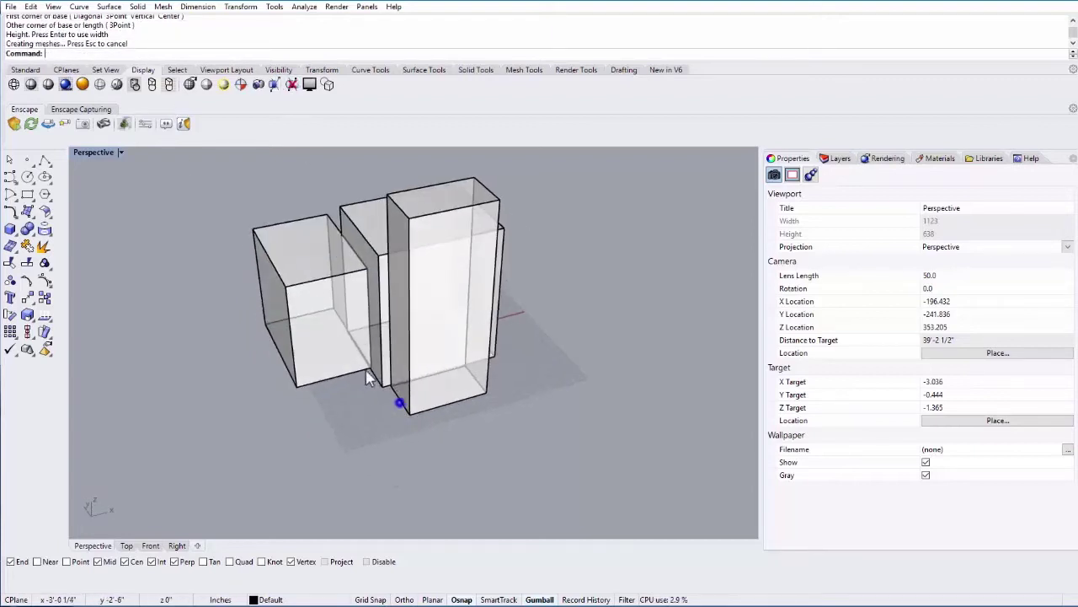
{"action": "left_click", "coordinate": [366, 379]}
{"action": "left_click_drag", "start_coordinate": [352, 302], "coordinate": [413, 278]}
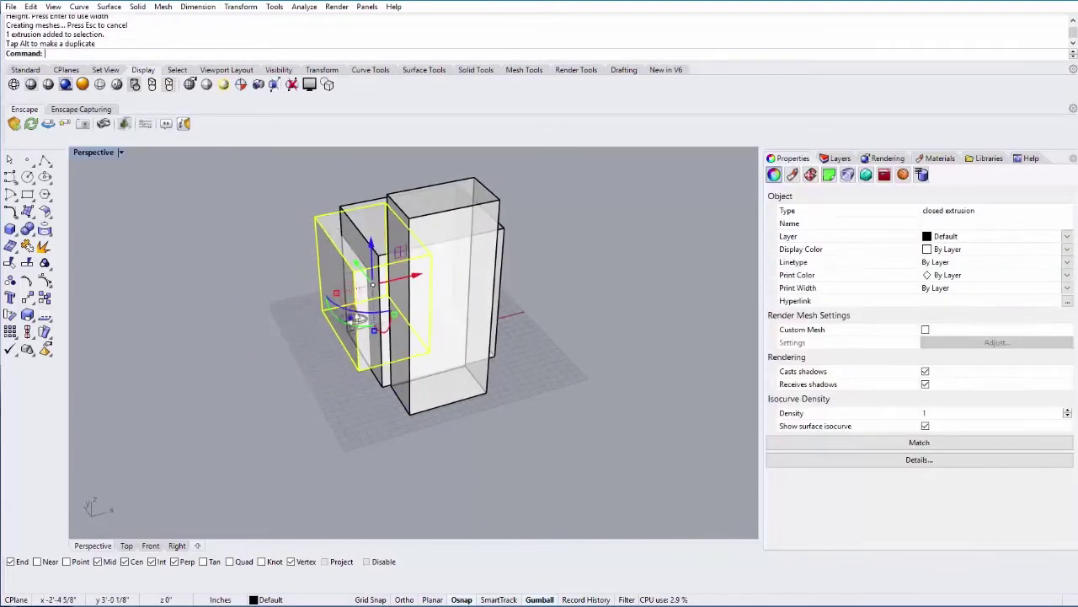
Rotate the boxes with the gumball so they tilt into each other, then select the left box
{"action": "right_click_drag", "start_coordinate": [355, 318], "coordinate": [375, 333]}
{"action": "left_click_drag", "start_coordinate": [387, 337], "coordinate": [454, 282]}
{"action": "left_click", "coordinate": [478, 288]}
{"action": "right_click_drag", "start_coordinate": [455, 282], "coordinate": [354, 221]}
{"action": "left_click_drag", "start_coordinate": [391, 214], "coordinate": [410, 284]}
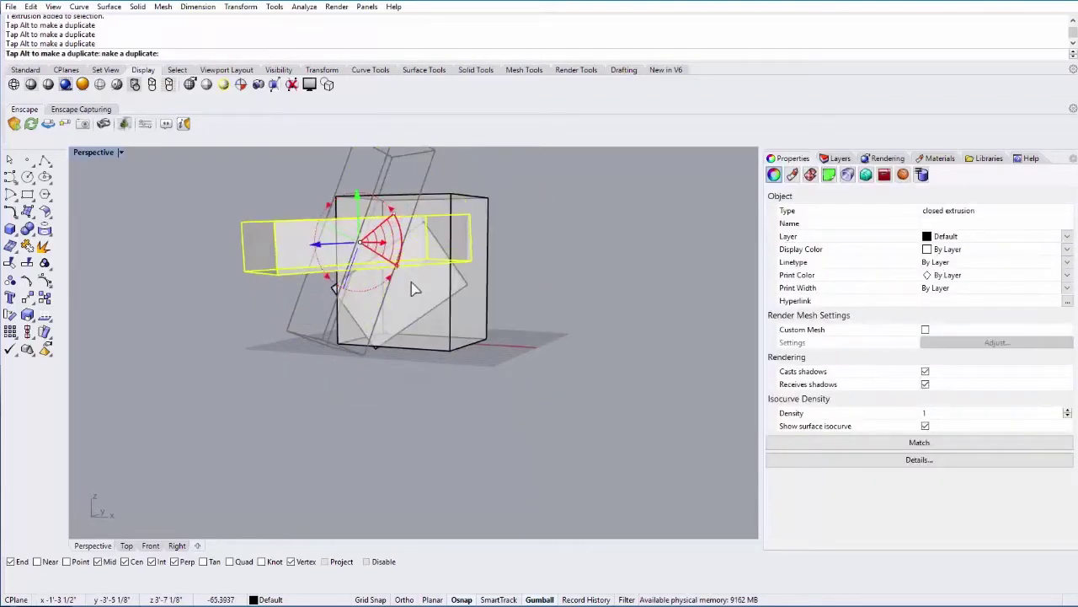
{"action": "right_click_drag", "start_coordinate": [409, 284], "coordinate": [364, 371]}
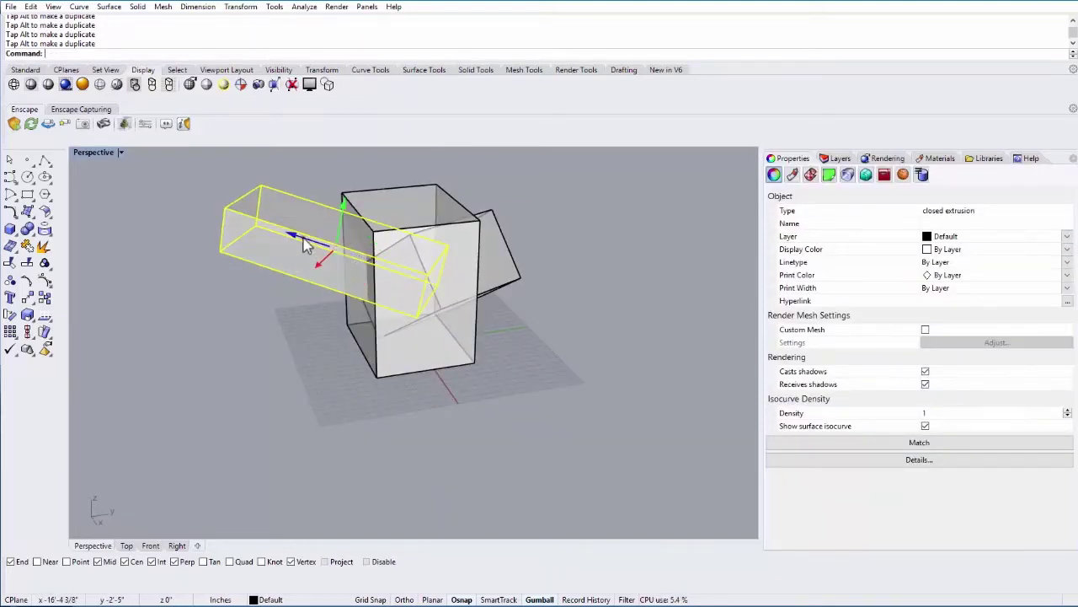
{"action": "right_click_drag", "start_coordinate": [309, 241], "coordinate": [413, 366]}
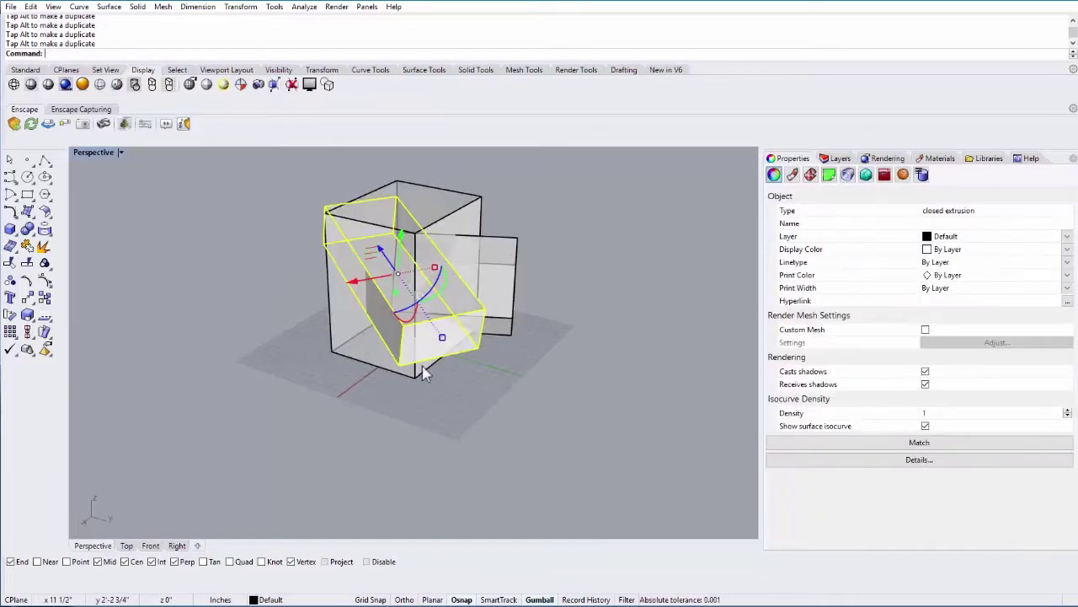
{"action": "left_click", "coordinate": [471, 397]}
{"action": "left_click", "coordinate": [448, 210]}
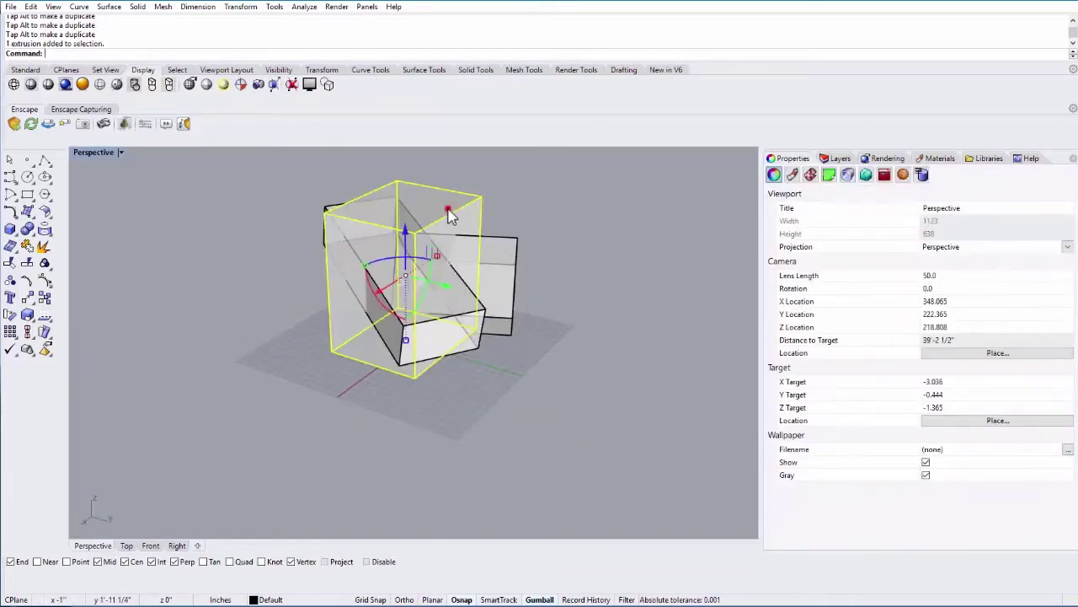
Select both boxes, try Boolean2Objects with the A MINUS B result, then undo it
{"action": "left_click", "coordinate": [510, 266], "text": "shift"}
{"action": "type", "text": "Bo"}
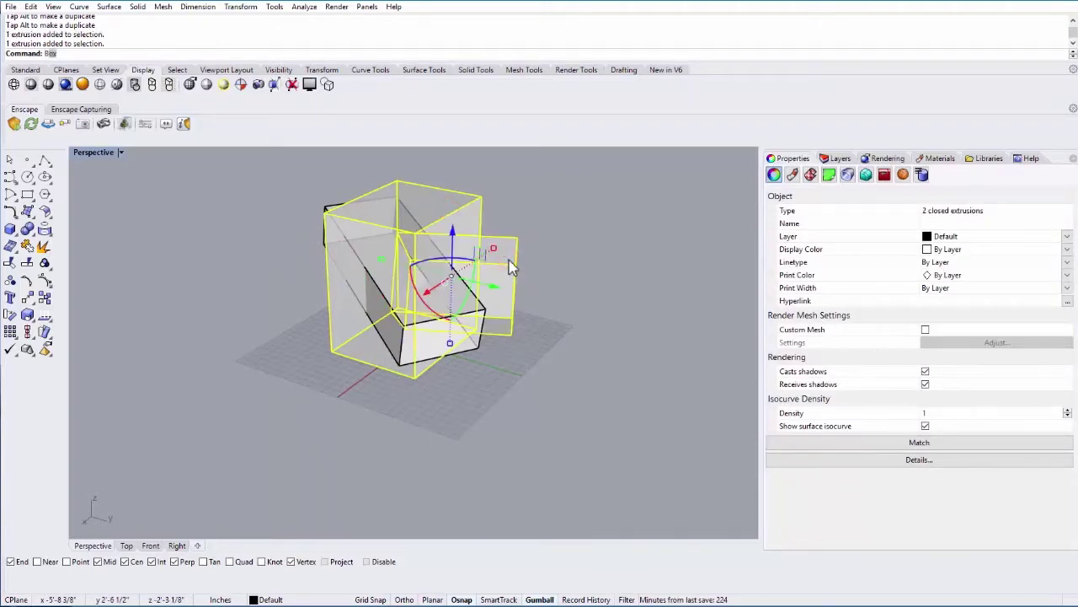
{"action": "type", "text": "ol"}
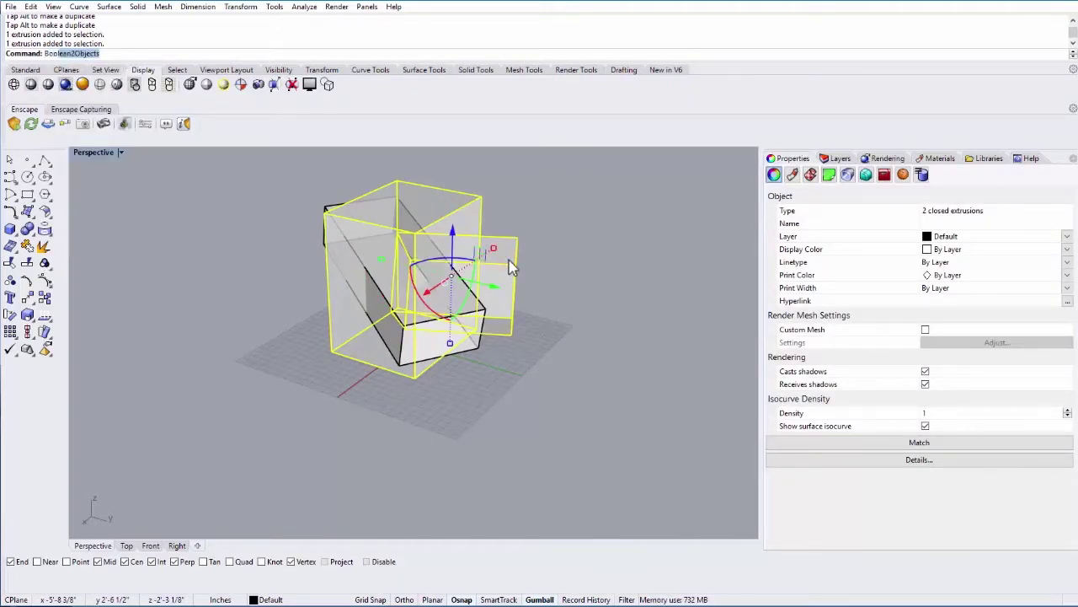
{"action": "key", "text": "Return"}
{"action": "left_click", "coordinate": [504, 260]}
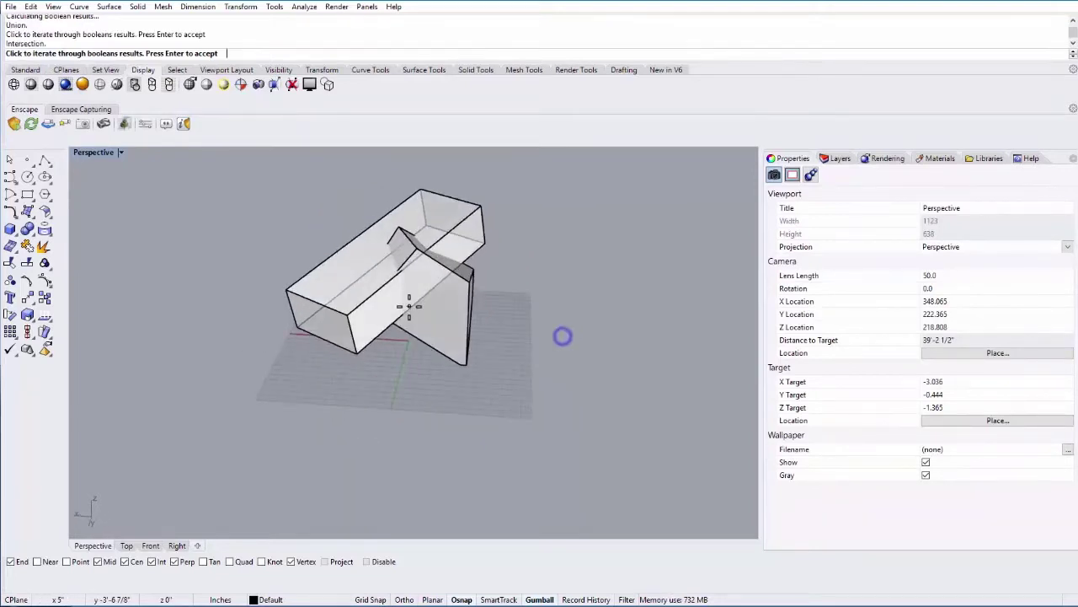
{"action": "left_click", "coordinate": [409, 306]}
{"action": "key", "text": "Return"}
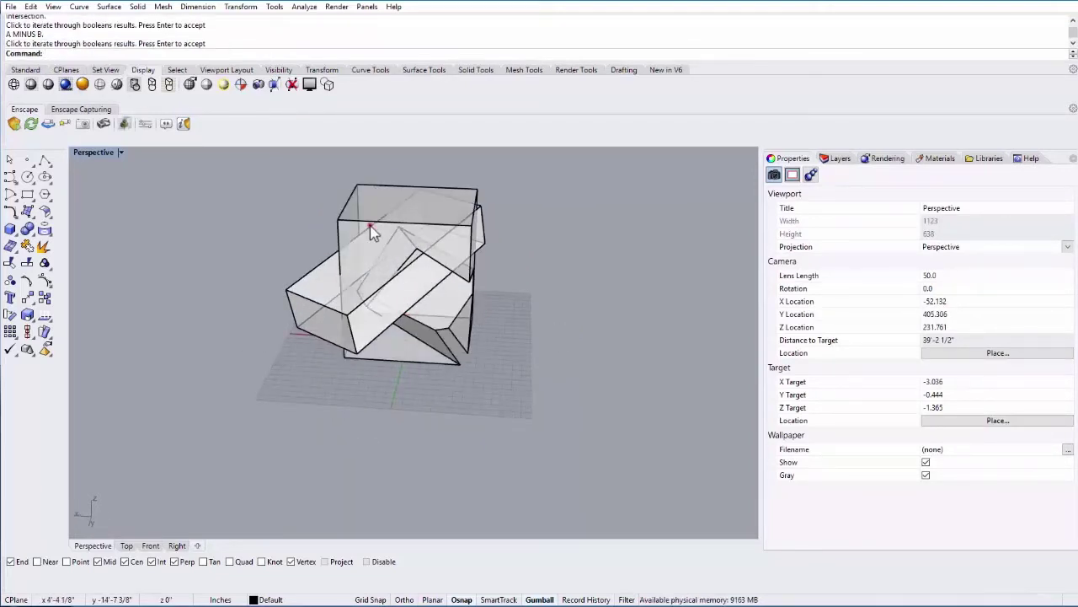
{"action": "left_click", "coordinate": [371, 226]}
{"action": "key", "text": "ctrl+z"}
Rerun Boolean2Objects, accept the B MINUS A result, and orbit to inspect the cut solid
{"action": "key", "text": "Return"}
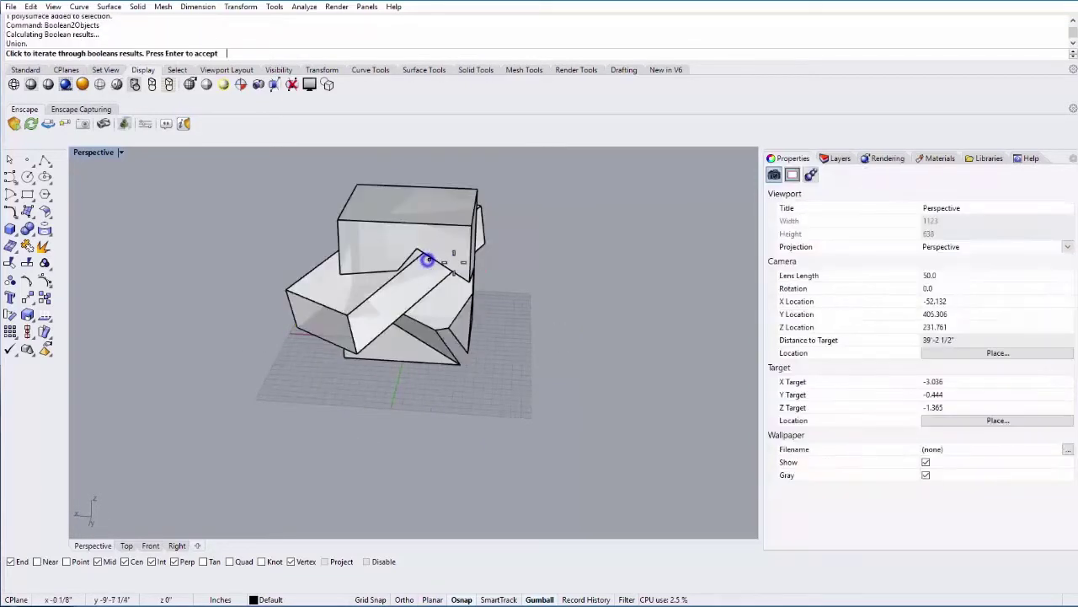
{"action": "left_click", "coordinate": [494, 270]}
{"action": "left_click", "coordinate": [493, 271]}
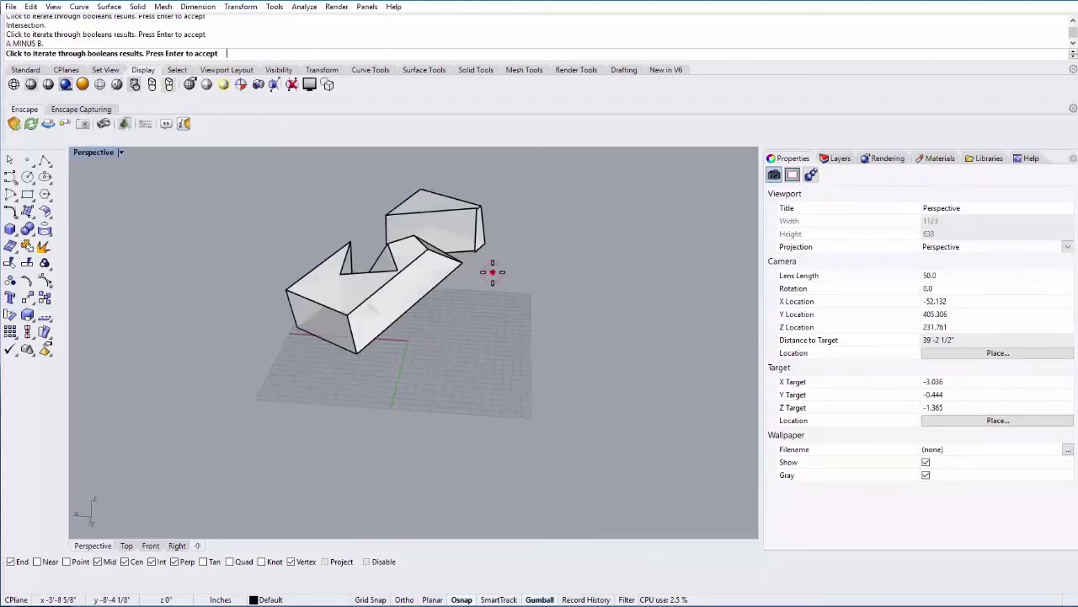
{"action": "left_click", "coordinate": [493, 271]}
{"action": "key", "text": "Return"}
{"action": "right_click_drag", "start_coordinate": [374, 403], "coordinate": [385, 253]}
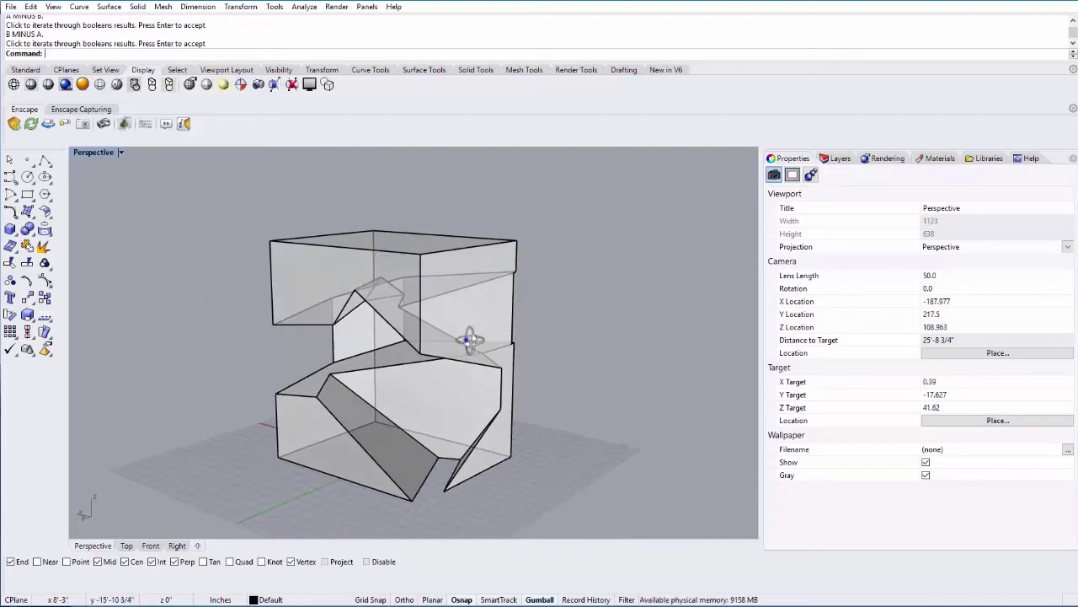
{"action": "right_click_drag", "start_coordinate": [470, 339], "coordinate": [356, 309]}
Set the viewport to the NW isometric view and window-select the whole cut solid
{"action": "left_click", "coordinate": [120, 152]}
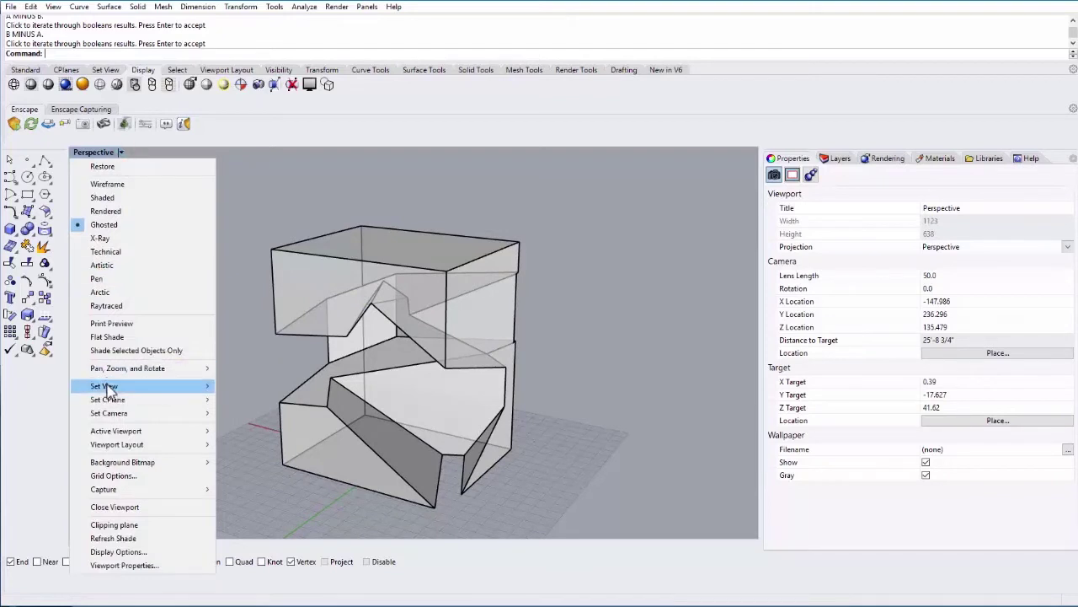
{"action": "mouse_move", "coordinate": [106, 386]}
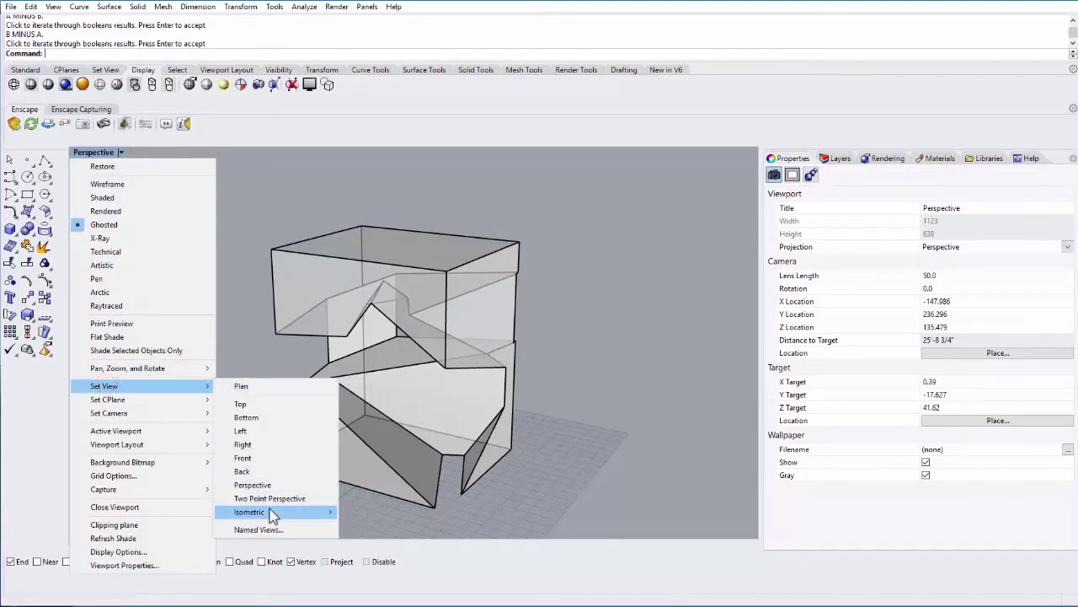
{"action": "mouse_move", "coordinate": [270, 511]}
{"action": "left_click", "coordinate": [384, 525]}
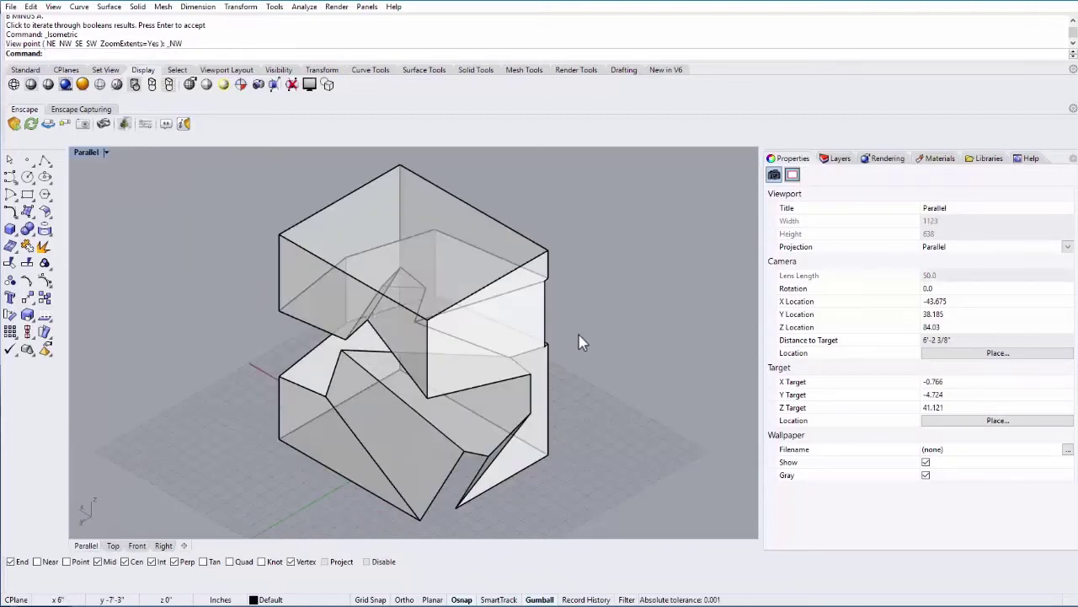
{"action": "mouse_move", "coordinate": [201, 160]}
{"action": "left_mouse_down"}
{"action": "mouse_move", "coordinate": [522, 407]}
{"action": "mouse_move", "coordinate": [666, 536]}
{"action": "left_mouse_up"}
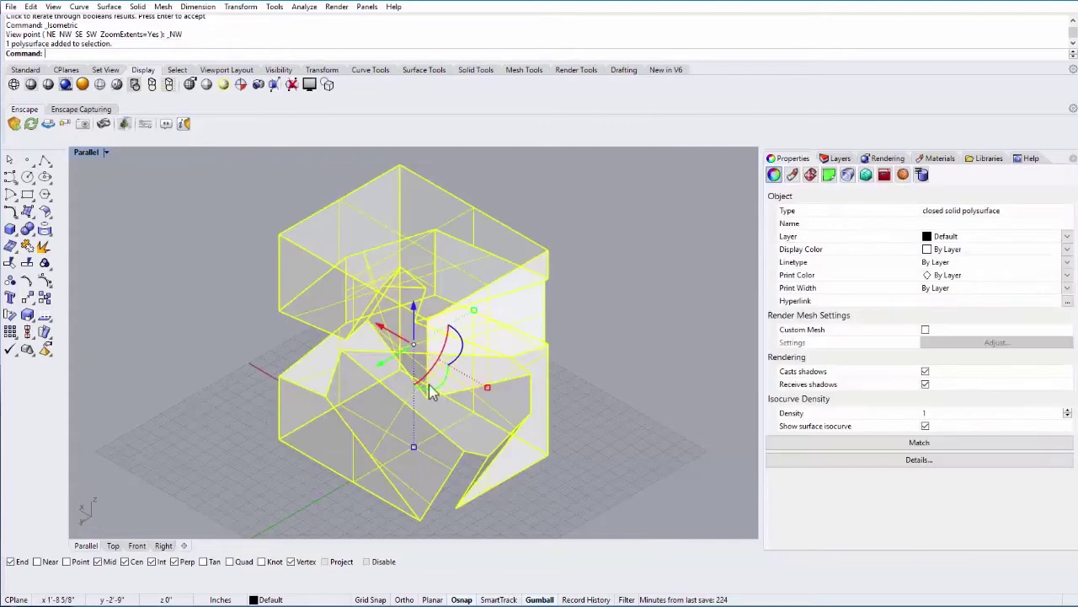
{"action": "left_click", "coordinate": [276, 8]}
Confirm Inches units, 0.01 absolute tolerance and 1.0 angle tolerance in Options, then OK
{"action": "left_click", "coordinate": [296, 275]}
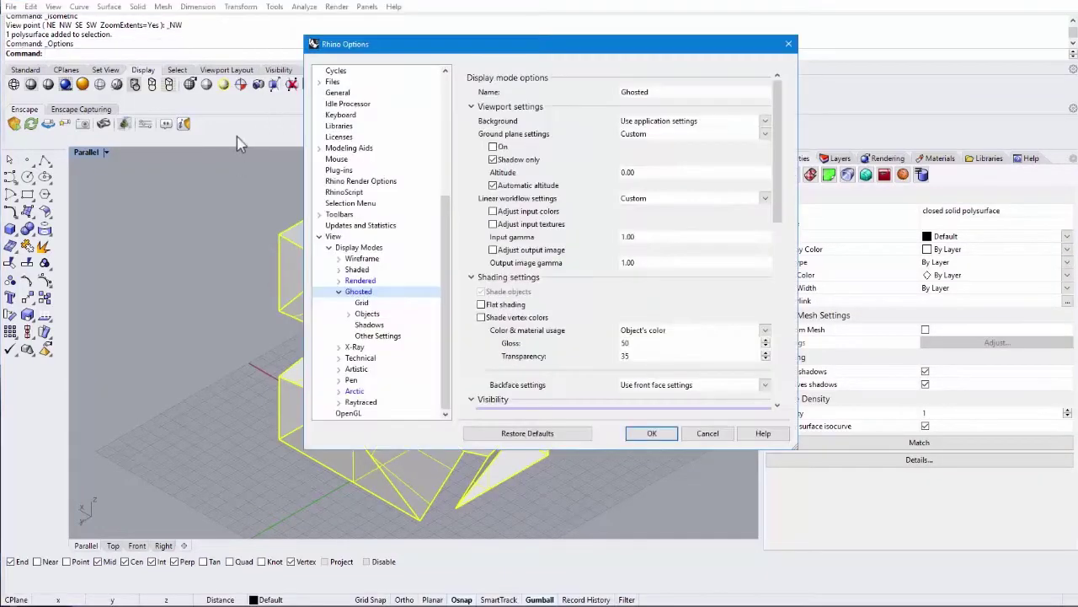
{"action": "left_click_drag", "start_coordinate": [575, 43], "coordinate": [510, 48]}
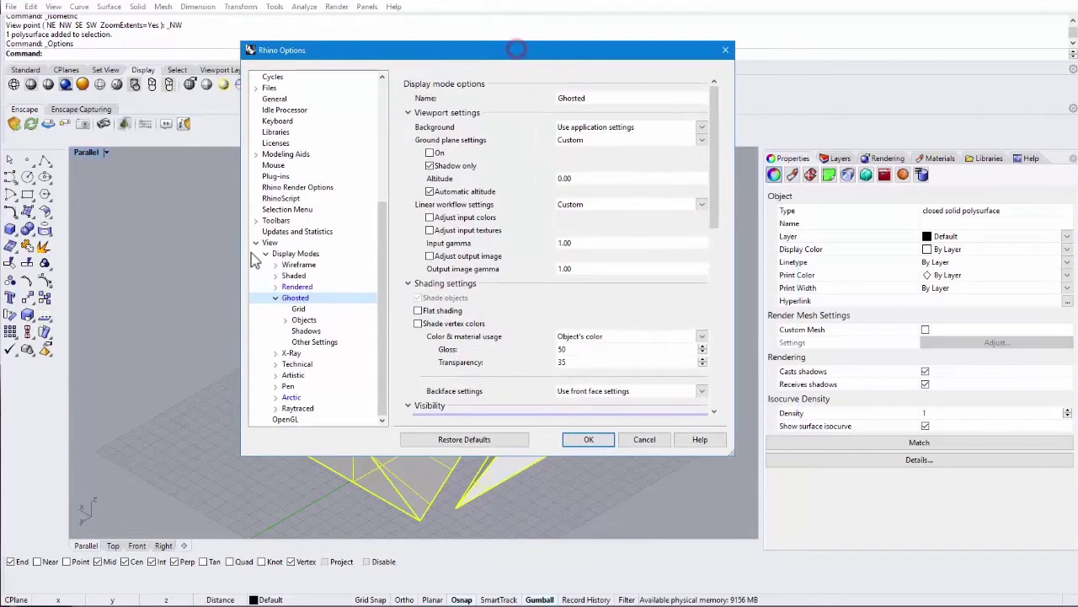
{"action": "scroll", "coordinate": [272, 168], "scroll_direction": "up", "scroll_amount": 2}
{"action": "scroll", "coordinate": [273, 168], "scroll_direction": "up", "scroll_amount": 3}
{"action": "left_click", "coordinate": [269, 187]}
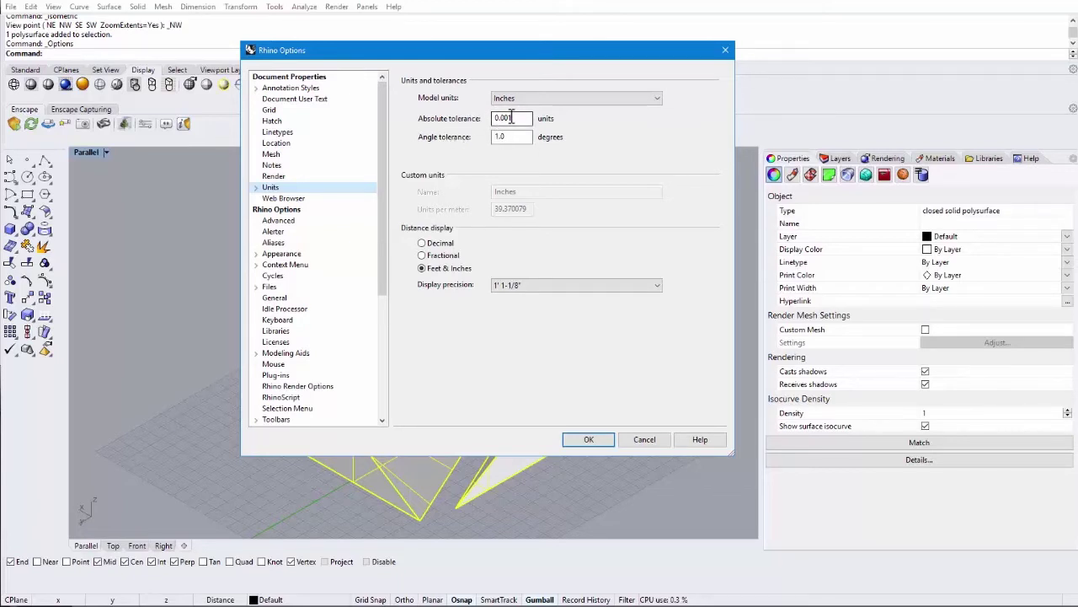
{"action": "left_click", "coordinate": [504, 118]}
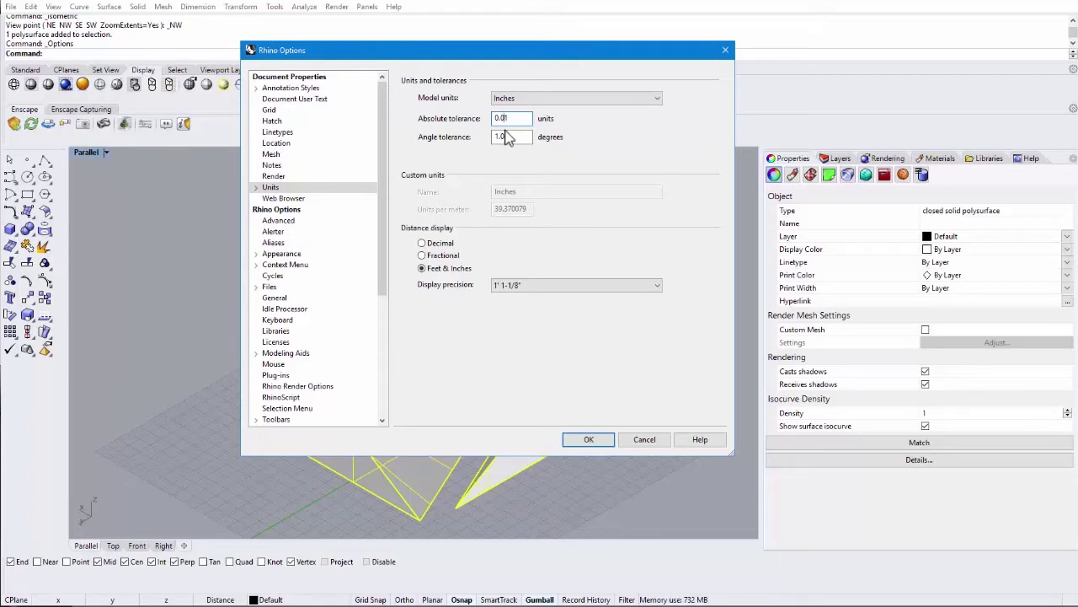
{"action": "left_click", "coordinate": [588, 439]}
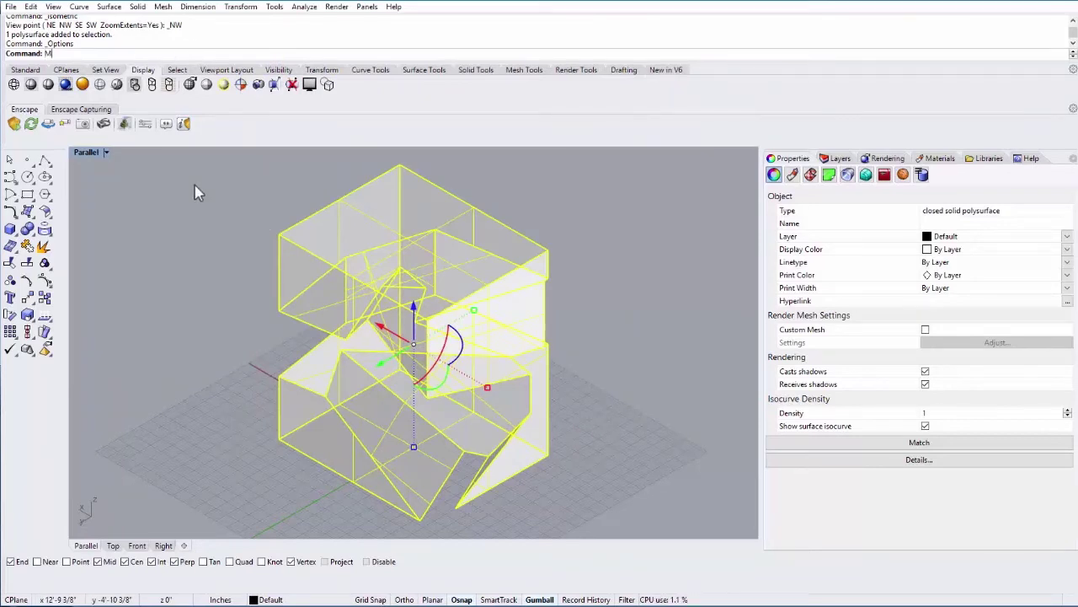
Run Make2D from the Parallel view with Hidden lines and Scene silhouette included
{"action": "type", "text": "Make2D"}
{"action": "key", "text": "Return"}
{"action": "left_click_drag", "start_coordinate": [537, 153], "coordinate": [678, 153]}
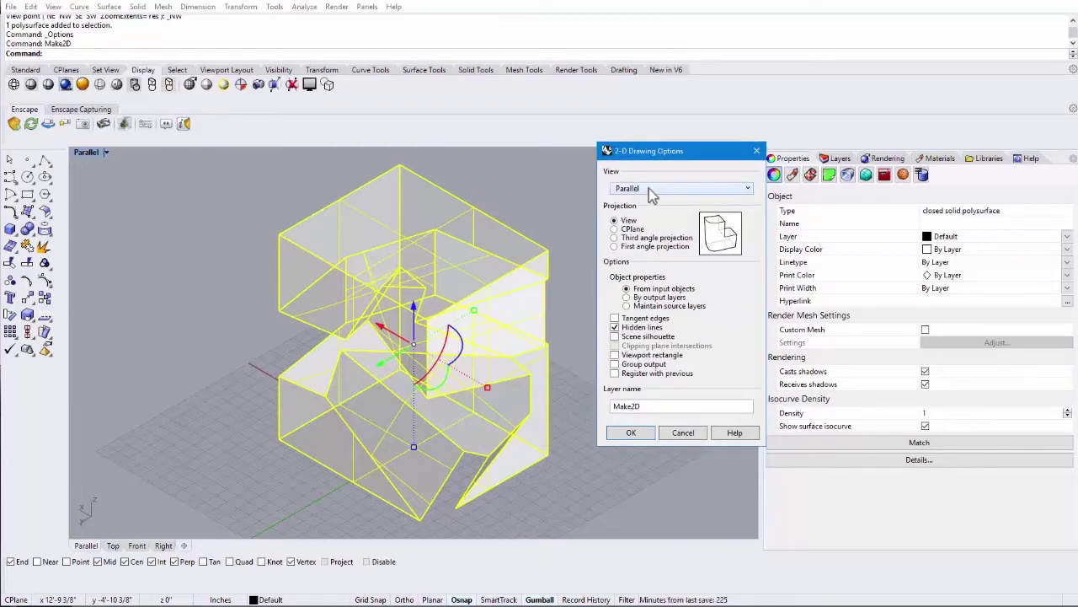
{"action": "left_click", "coordinate": [648, 188]}
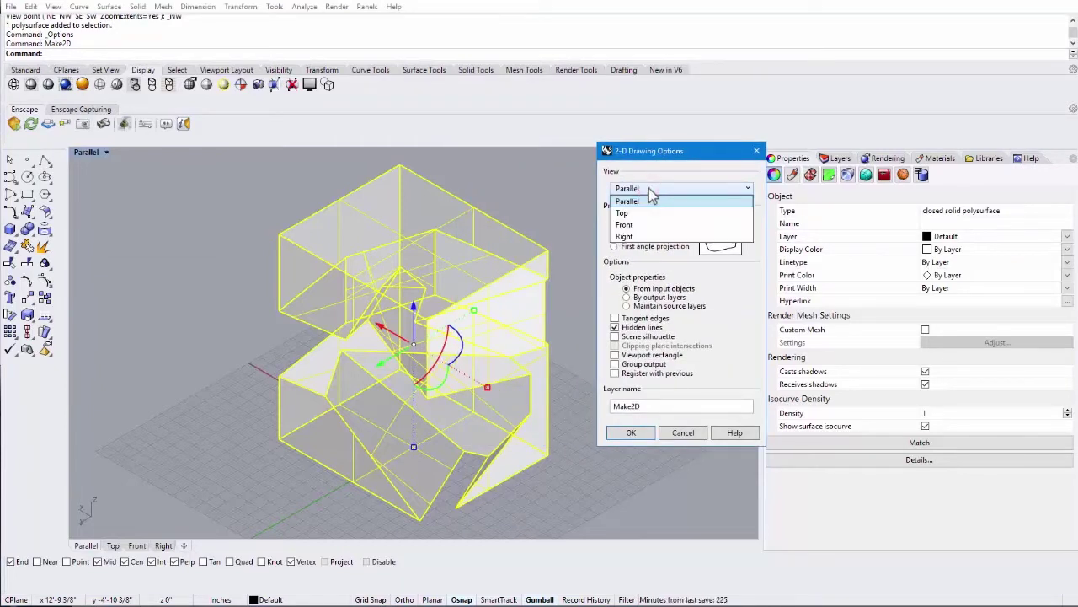
{"action": "left_click", "coordinate": [647, 201]}
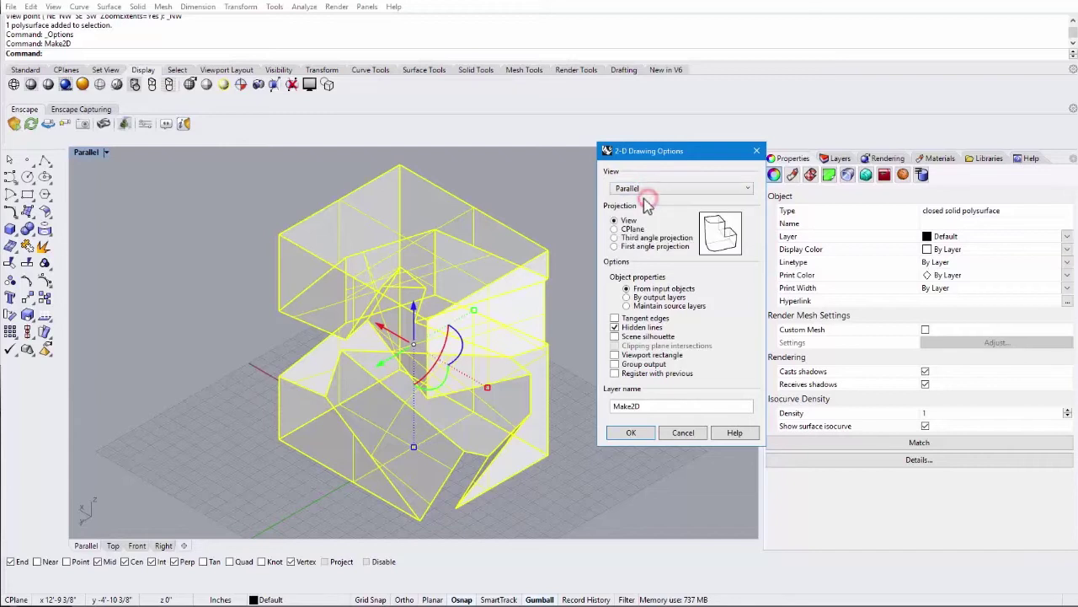
{"action": "left_click", "coordinate": [616, 337]}
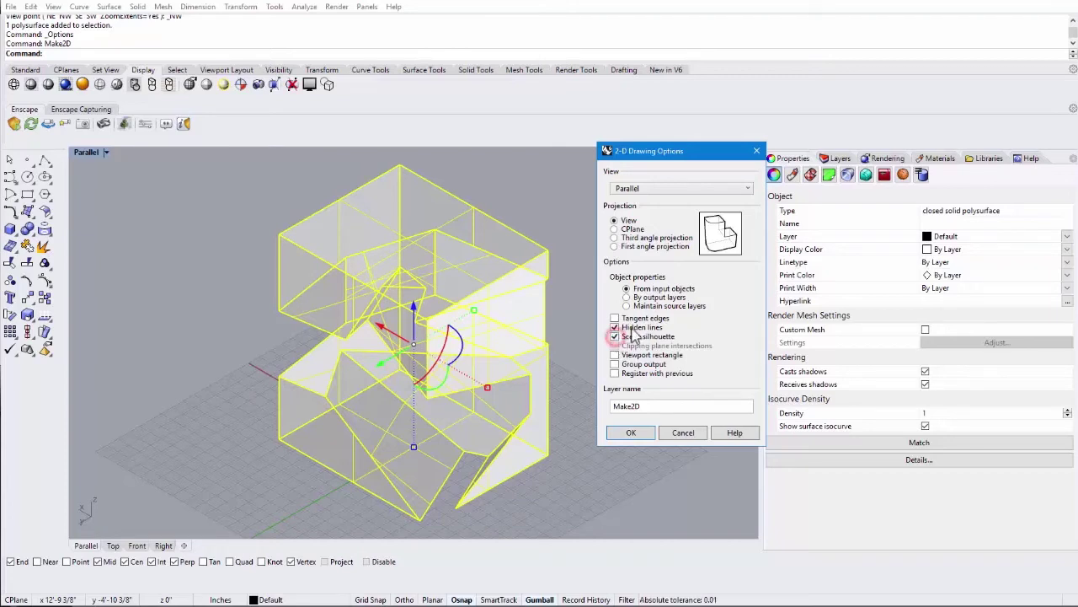
{"action": "left_click", "coordinate": [631, 433]}
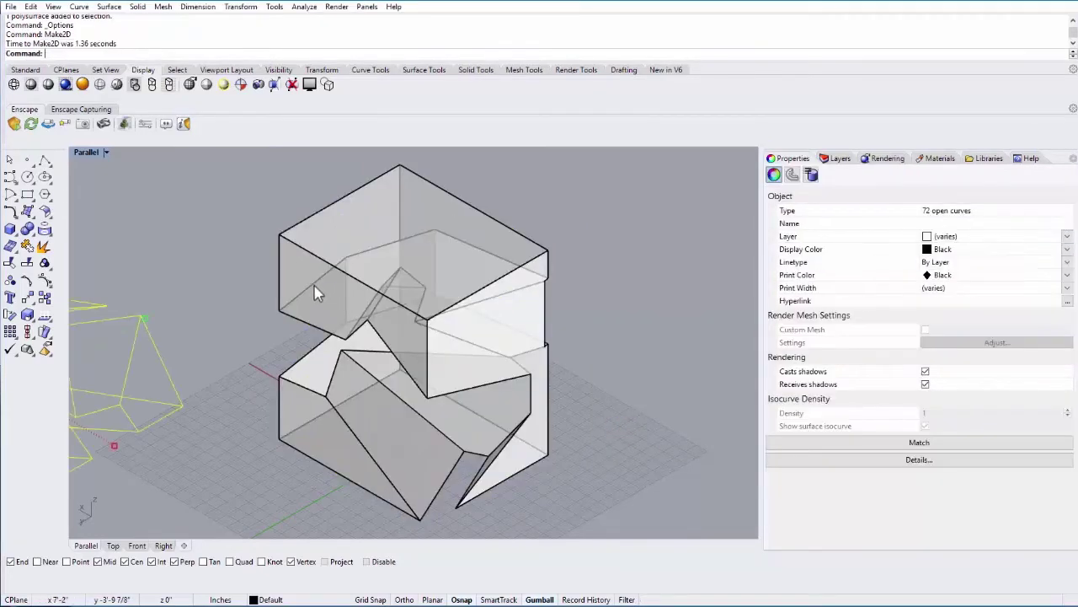
Select the original cut solid and hide it, leaving only the Make2D curves
{"action": "scroll", "coordinate": [385, 309], "scroll_direction": "down", "scroll_amount": 5}
{"action": "right_click_drag", "start_coordinate": [385, 308], "coordinate": [414, 404]}
{"action": "left_click", "coordinate": [414, 397]}
{"action": "left_click_drag", "start_coordinate": [450, 393], "coordinate": [340, 288]}
{"action": "right_click_drag", "start_coordinate": [404, 363], "coordinate": [427, 373]}
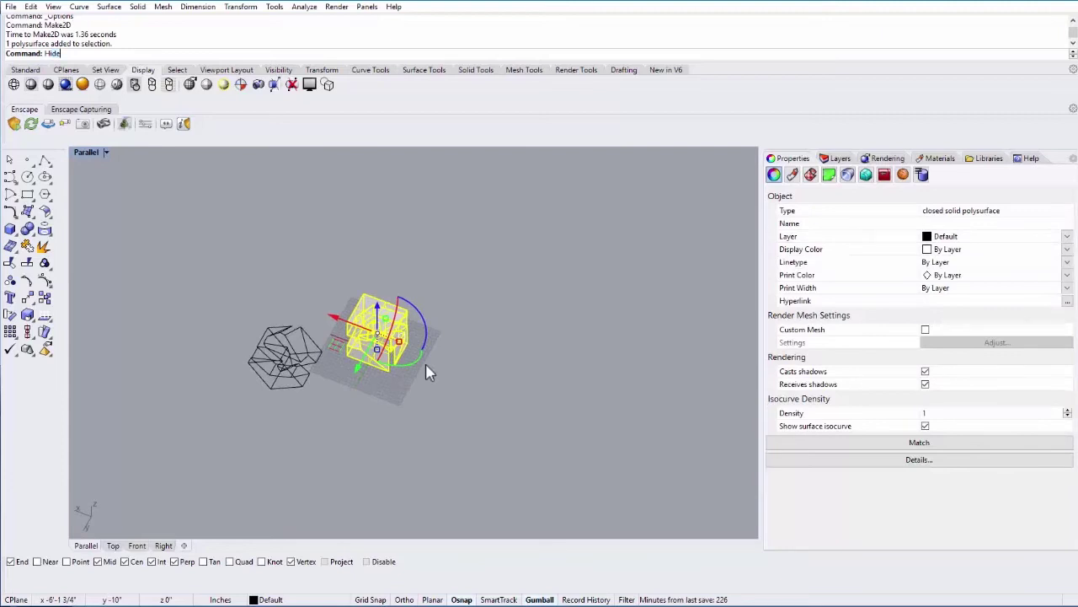
{"action": "key", "text": "Return"}
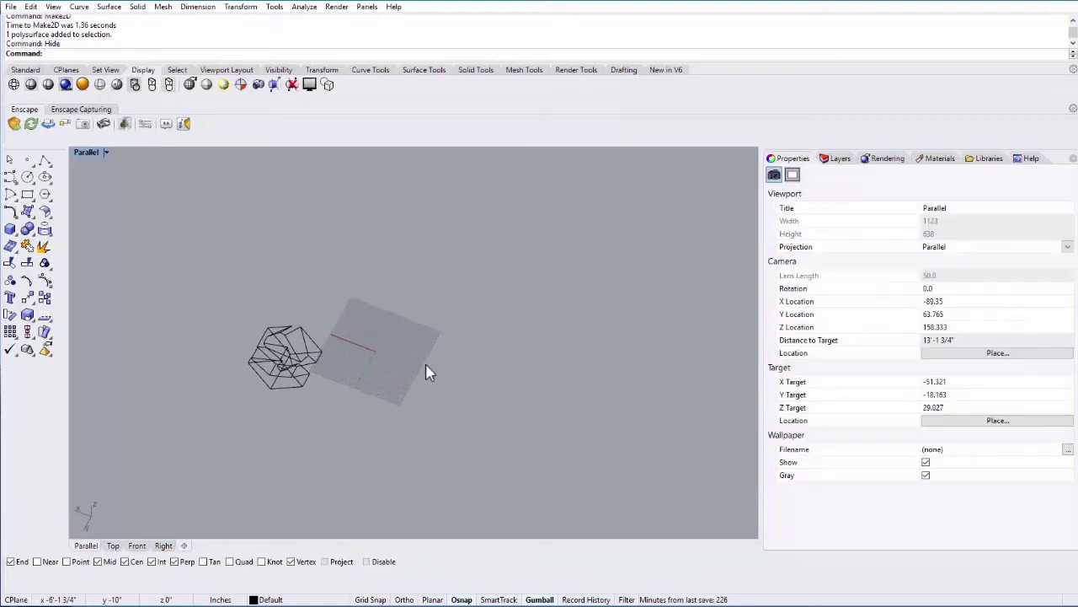
Show the line drawing in the Top viewport, zoomed and centered
{"action": "left_click", "coordinate": [113, 545]}
{"action": "scroll", "coordinate": [352, 314], "scroll_direction": "down", "scroll_amount": 5}
{"action": "scroll", "coordinate": [333, 273], "scroll_direction": "up", "scroll_amount": 8}
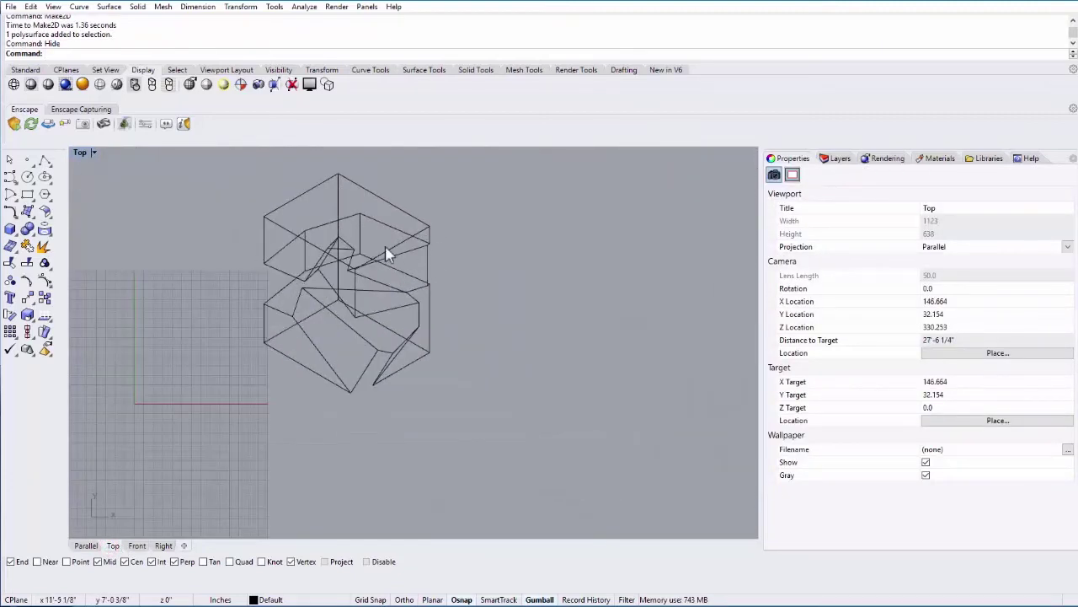
{"action": "scroll", "coordinate": [337, 282], "scroll_direction": "down", "scroll_amount": 2}
{"action": "right_click_drag", "start_coordinate": [308, 301], "coordinate": [358, 320]}
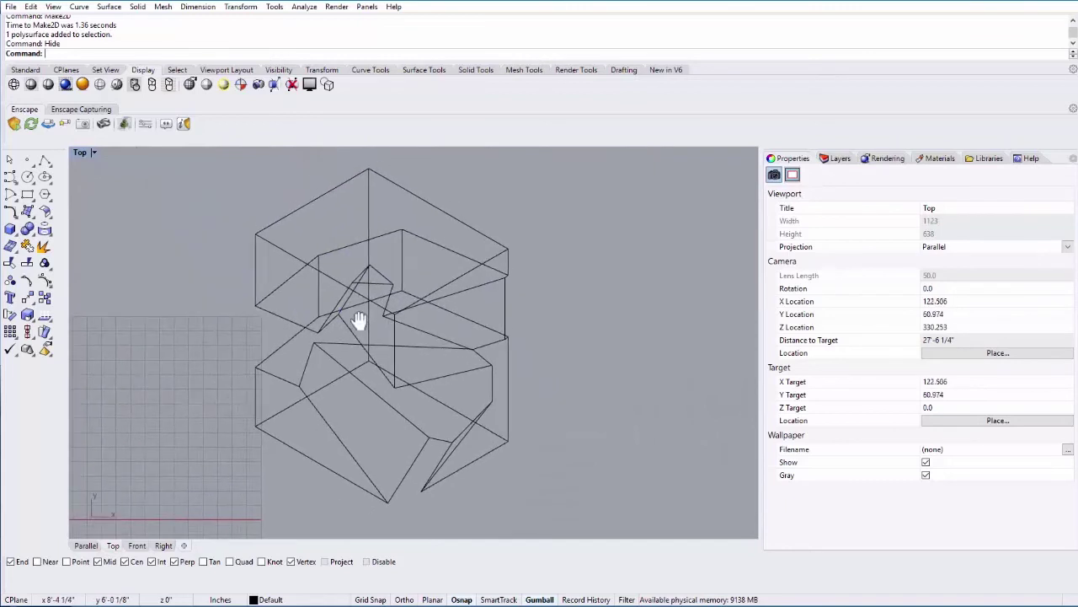
In the Layers panel, turn off the Make2D Hidden, Visible Curves and SceneSilhouette sublayers
{"action": "left_click", "coordinate": [839, 160]}
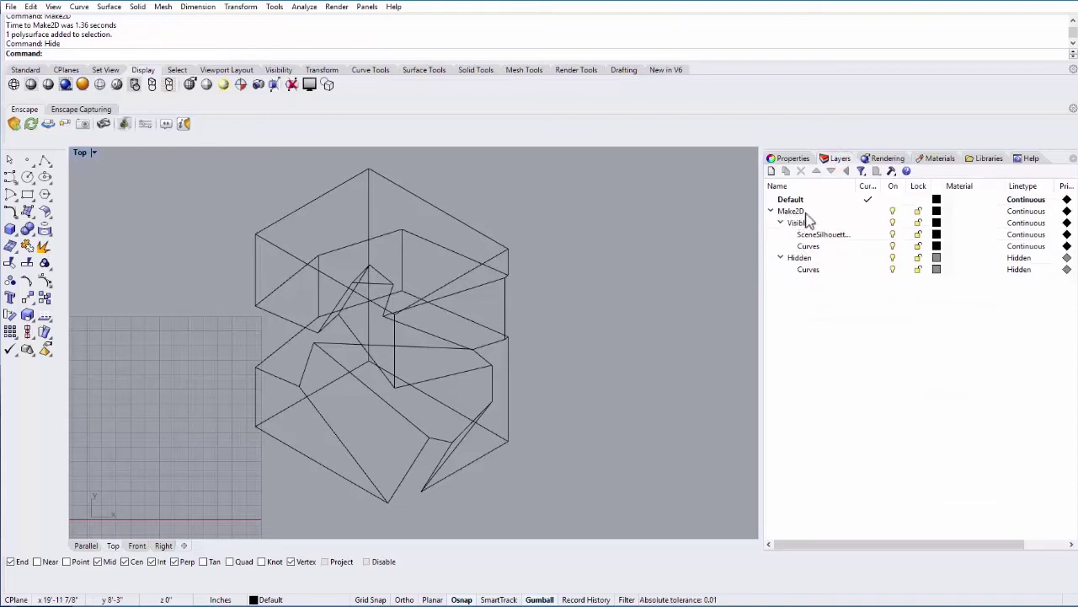
{"action": "double_click", "coordinate": [799, 212]}
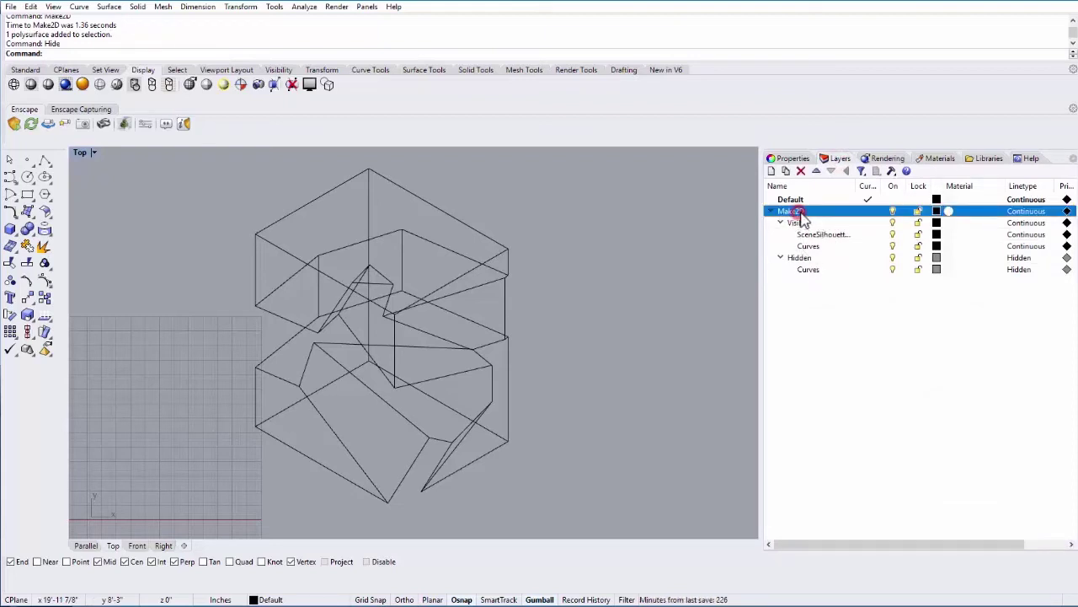
{"action": "left_click", "coordinate": [817, 322]}
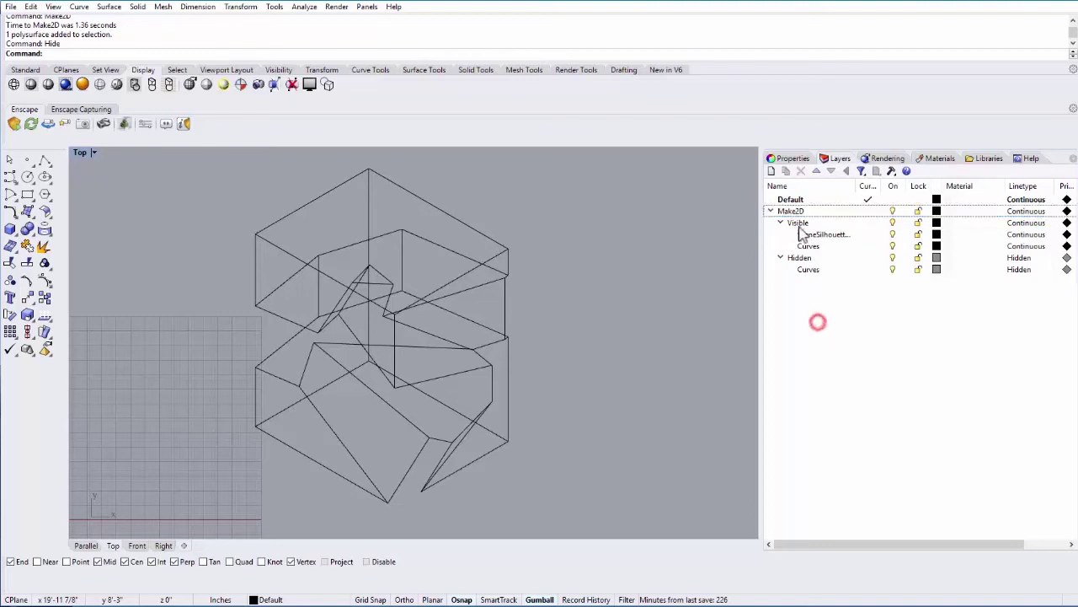
{"action": "left_click", "coordinate": [797, 222]}
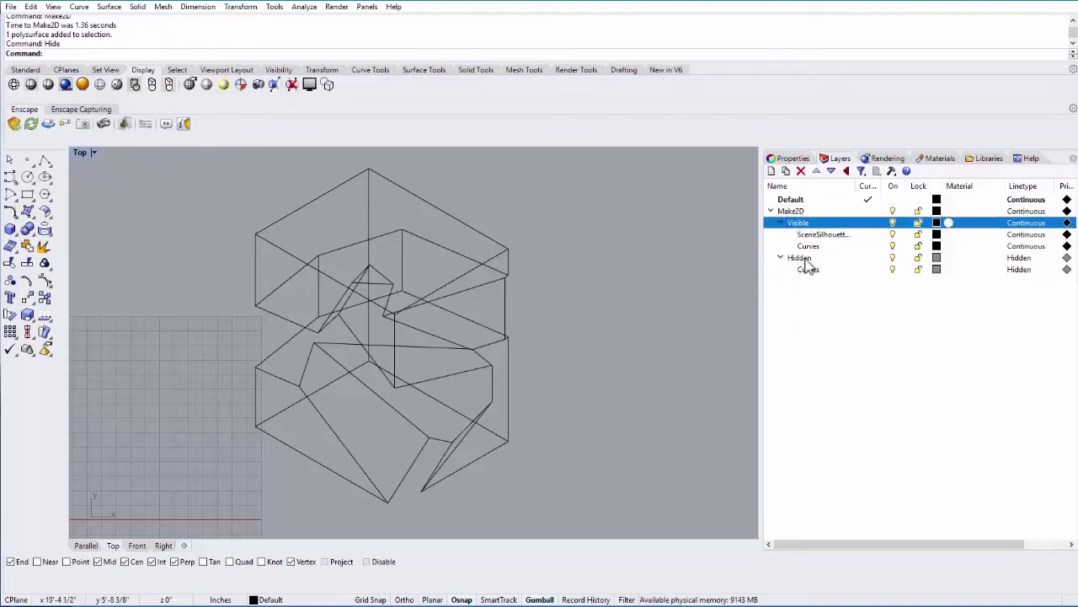
{"action": "left_click", "coordinate": [893, 258]}
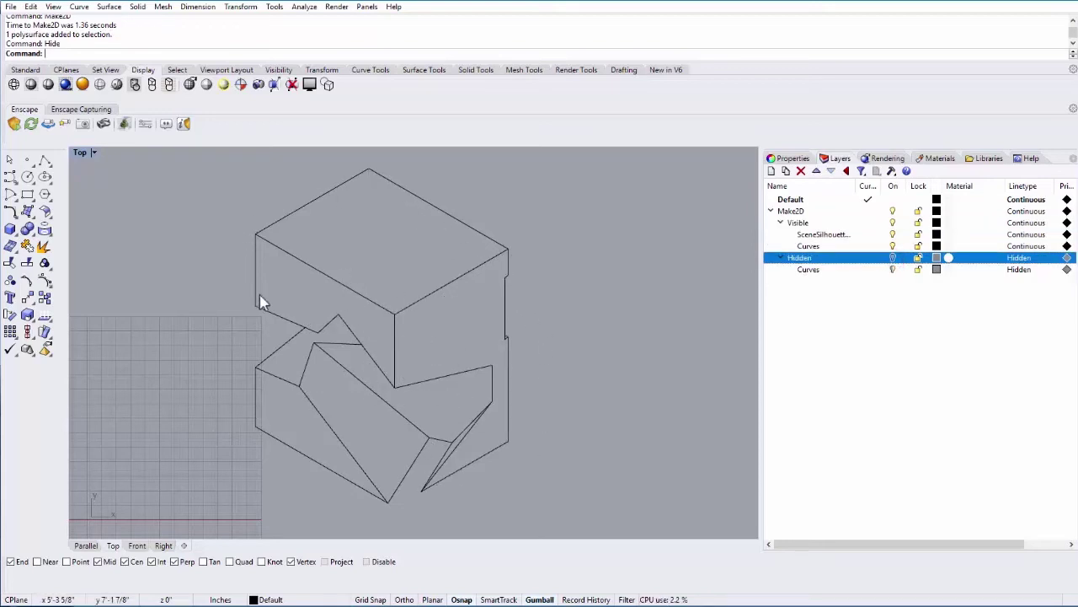
{"action": "left_click", "coordinate": [893, 245]}
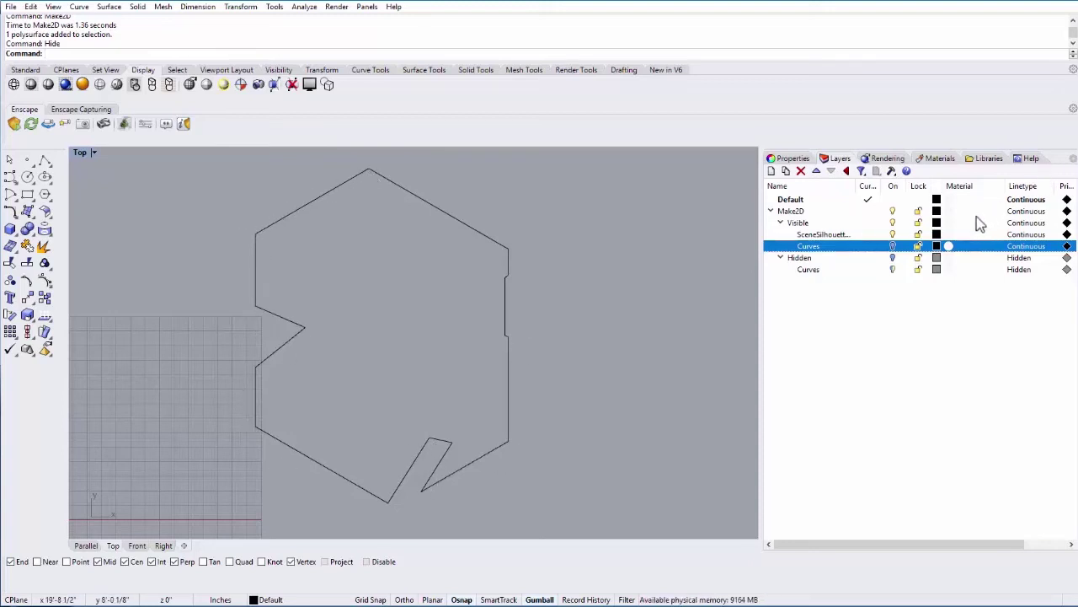
{"action": "left_click", "coordinate": [893, 235]}
Turn Visible Curves off and Hidden back on, then select the hidden-line curves to inspect
{"action": "left_click", "coordinate": [893, 246]}
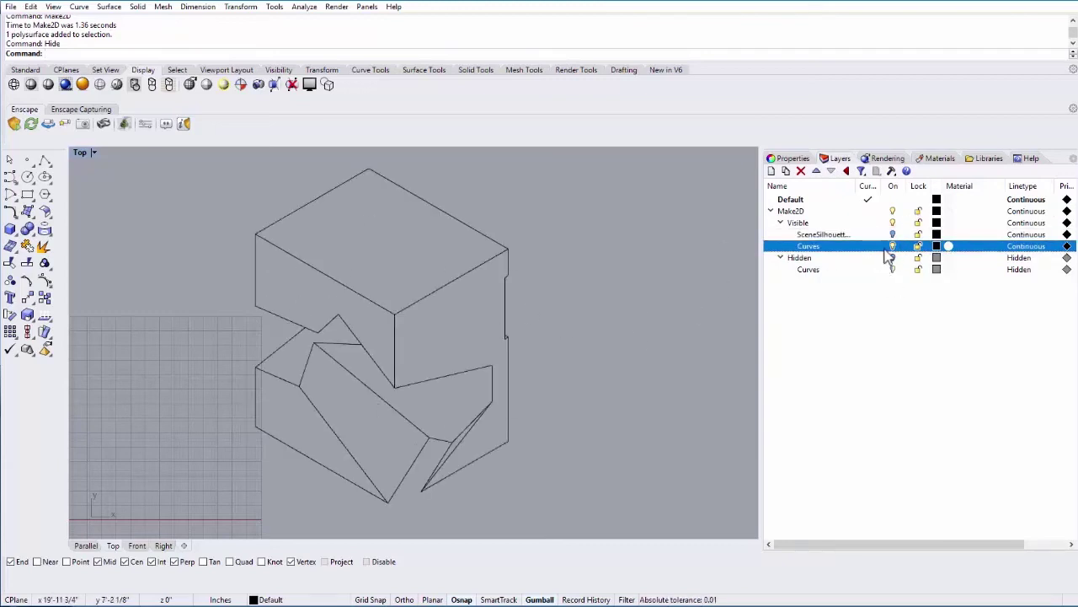
{"action": "left_click", "coordinate": [893, 245]}
{"action": "left_click", "coordinate": [893, 257]}
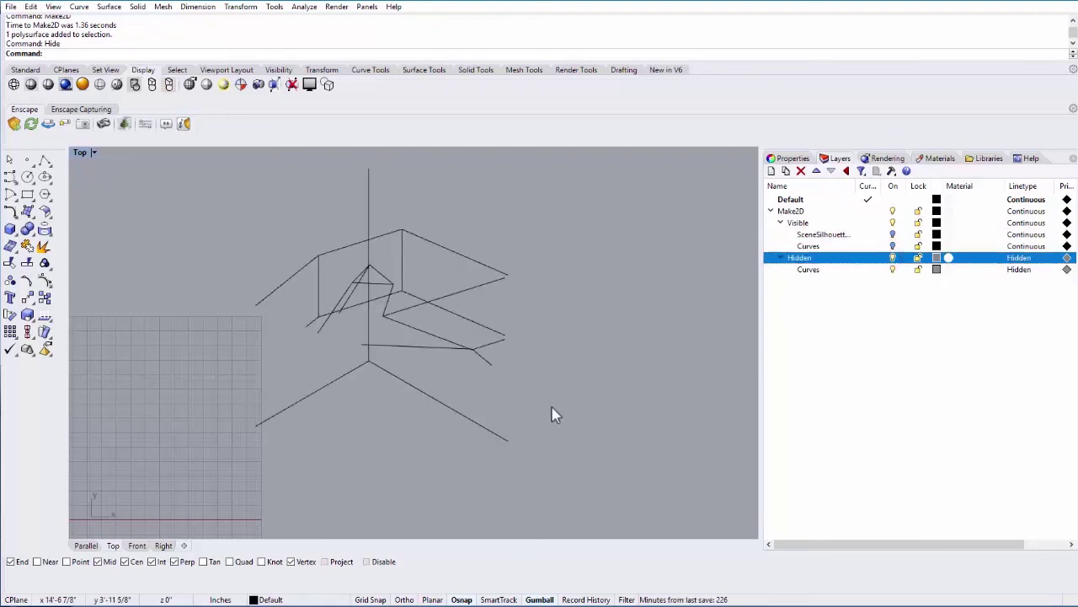
{"action": "left_click_drag", "start_coordinate": [599, 477], "coordinate": [126, 181]}
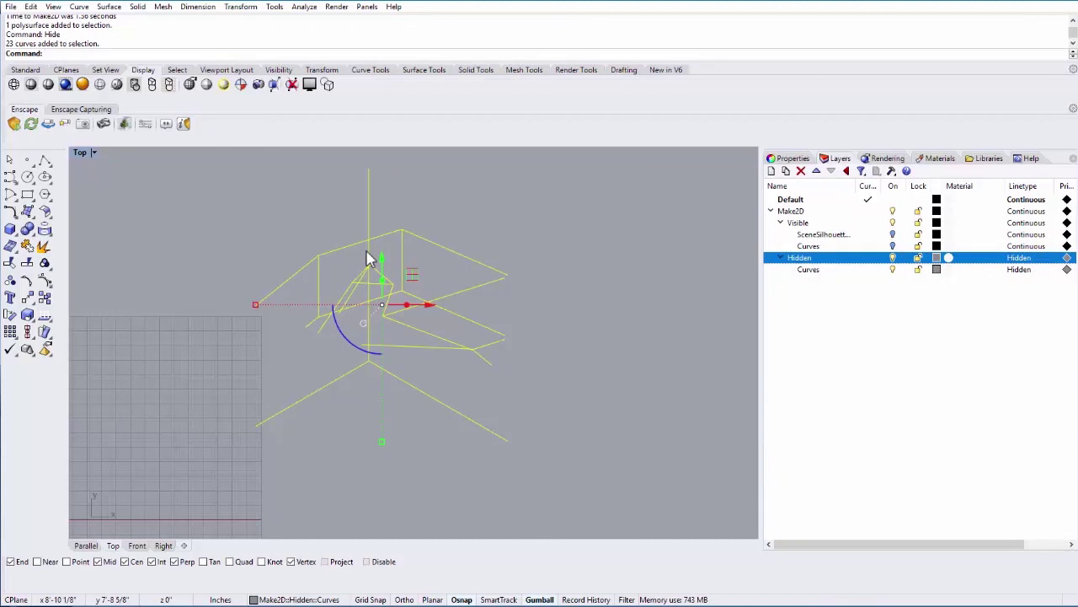
Show Visible Curves and SceneSilhouette with Hidden off, inspect the curves, then deselect
{"action": "left_click", "coordinate": [893, 245]}
{"action": "left_click", "coordinate": [895, 259]}
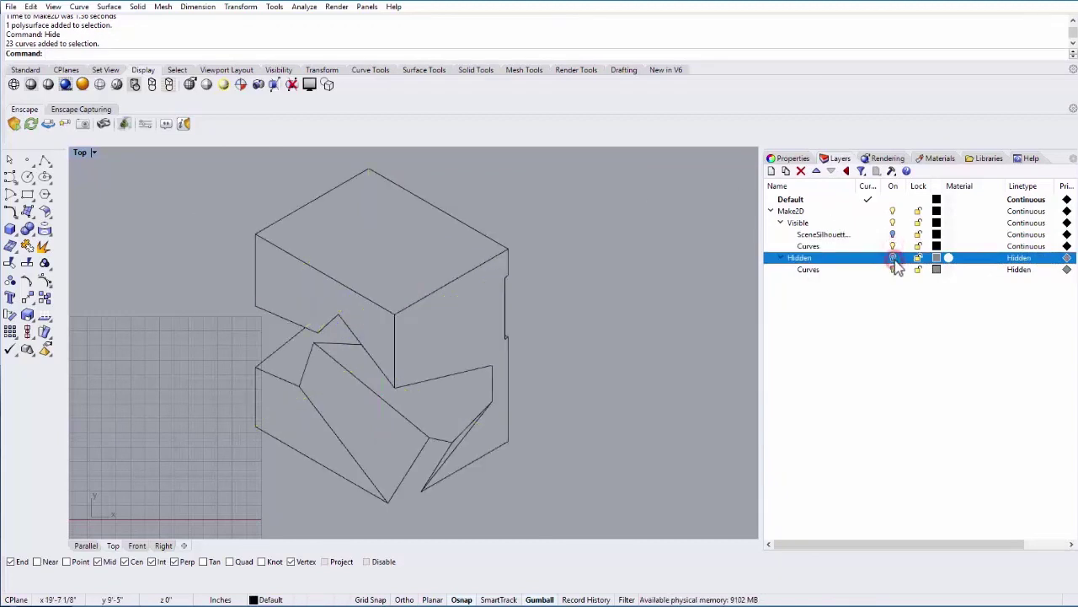
{"action": "left_click", "coordinate": [892, 235]}
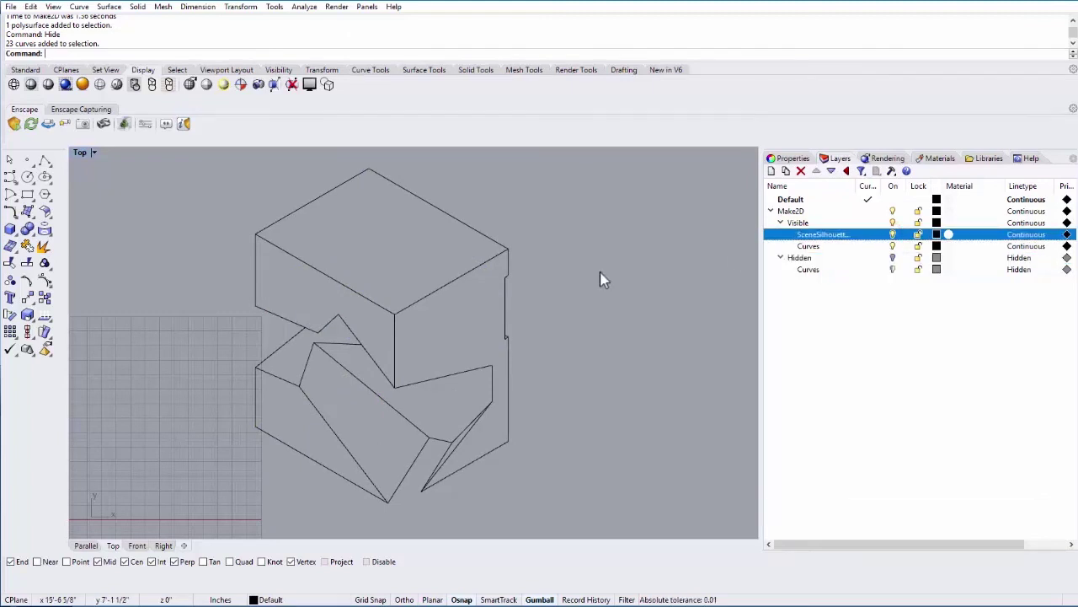
{"action": "left_click_drag", "start_coordinate": [178, 167], "coordinate": [640, 510]}
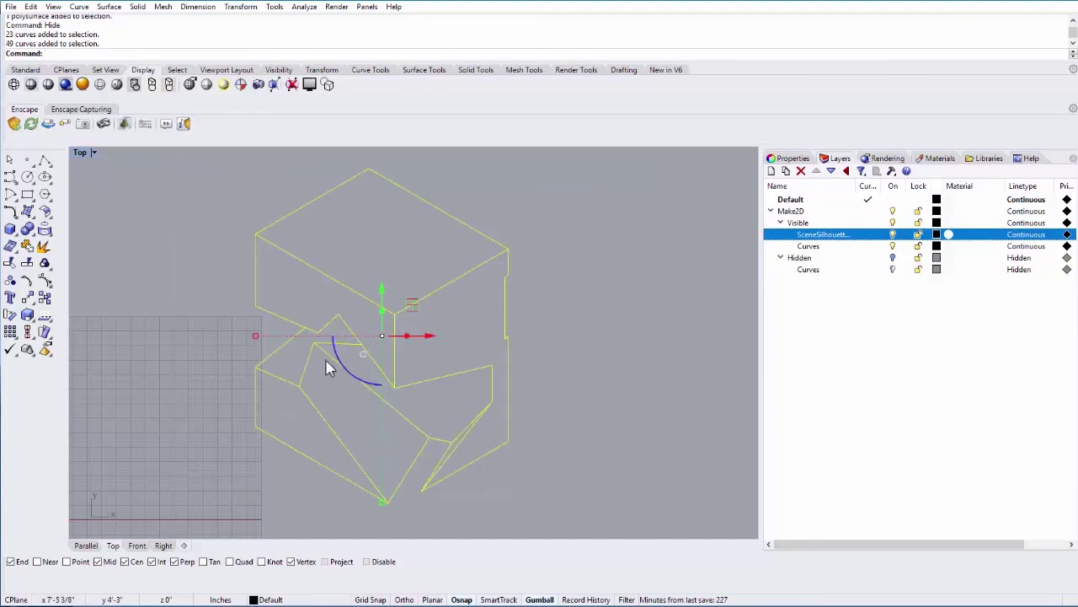
{"action": "left_click", "coordinate": [582, 411]}
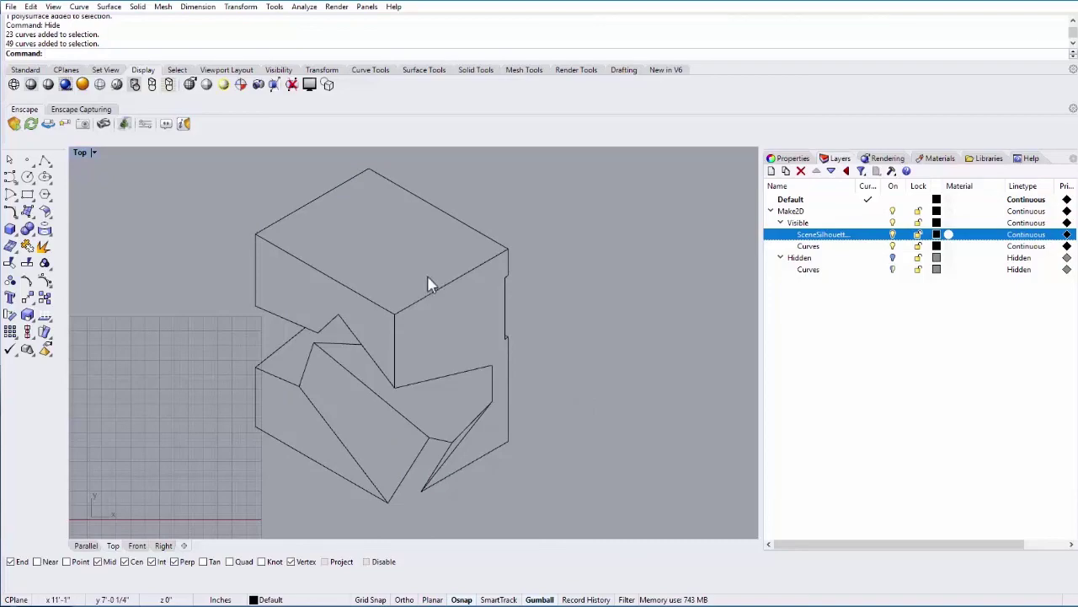